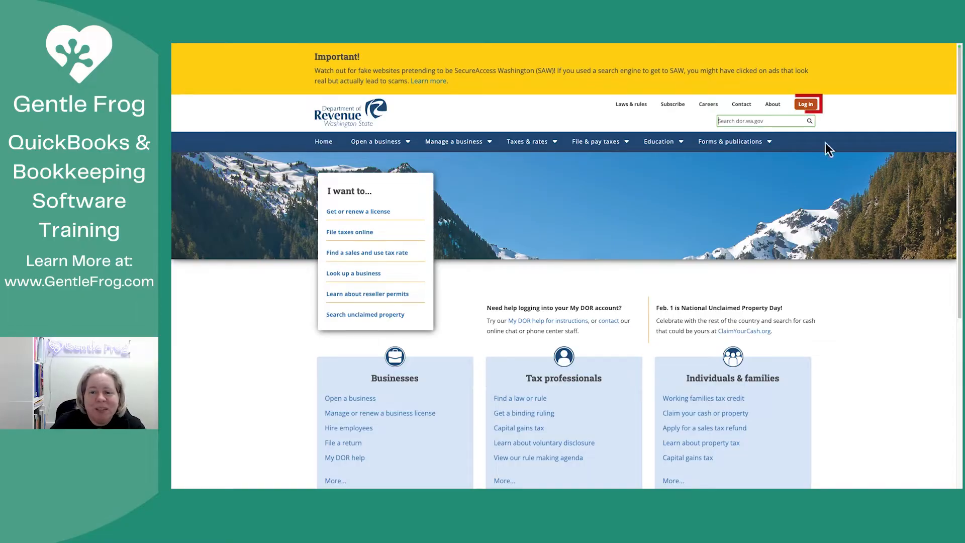
Log in to My DOR with the SAW user ID and password, and request the verification code by text message.
{"action": "left_click", "coordinate": [806, 105]}
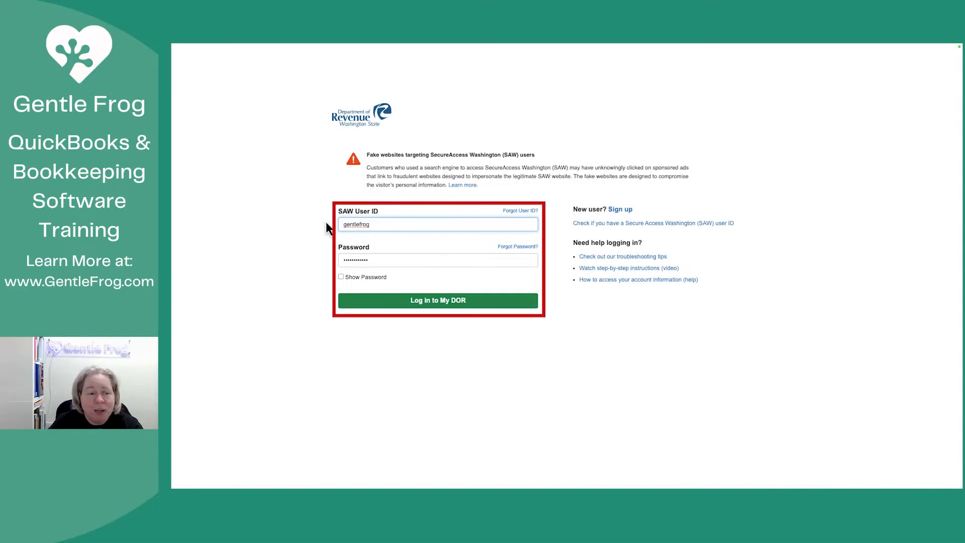
{"action": "left_click", "coordinate": [433, 302]}
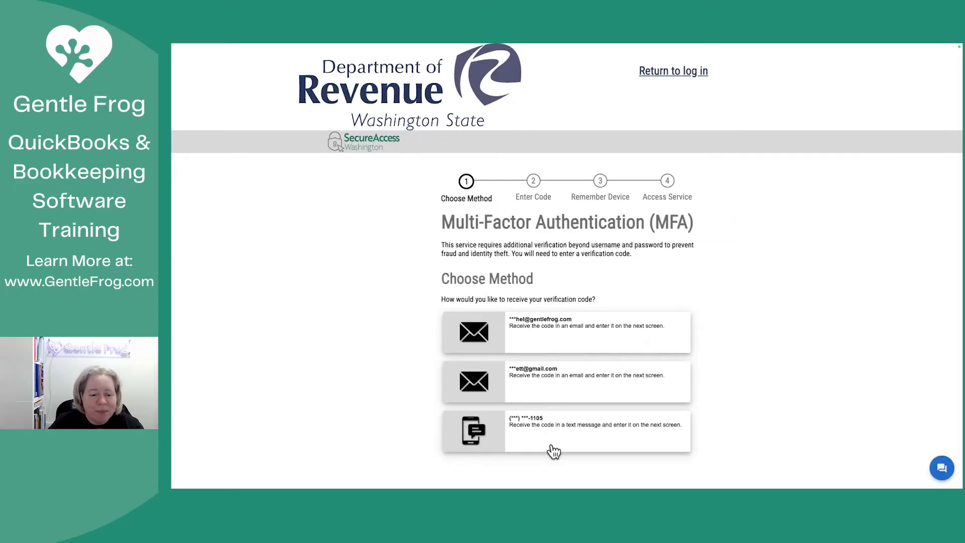
{"action": "left_click", "coordinate": [582, 440]}
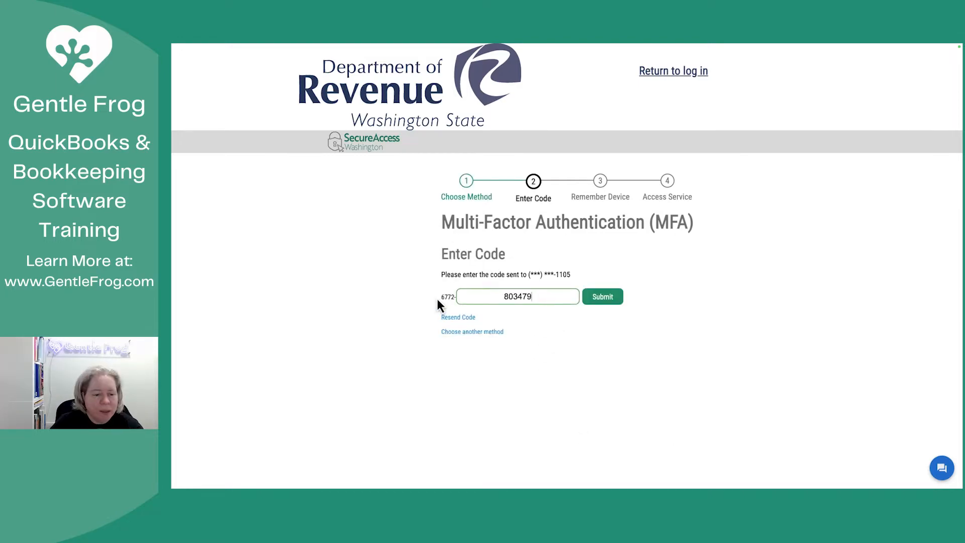
Submit the texted verification code and continue without having the device remembered.
{"action": "left_click_drag", "start_coordinate": [438, 297], "coordinate": [456, 297]}
{"action": "left_click", "coordinate": [406, 307]}
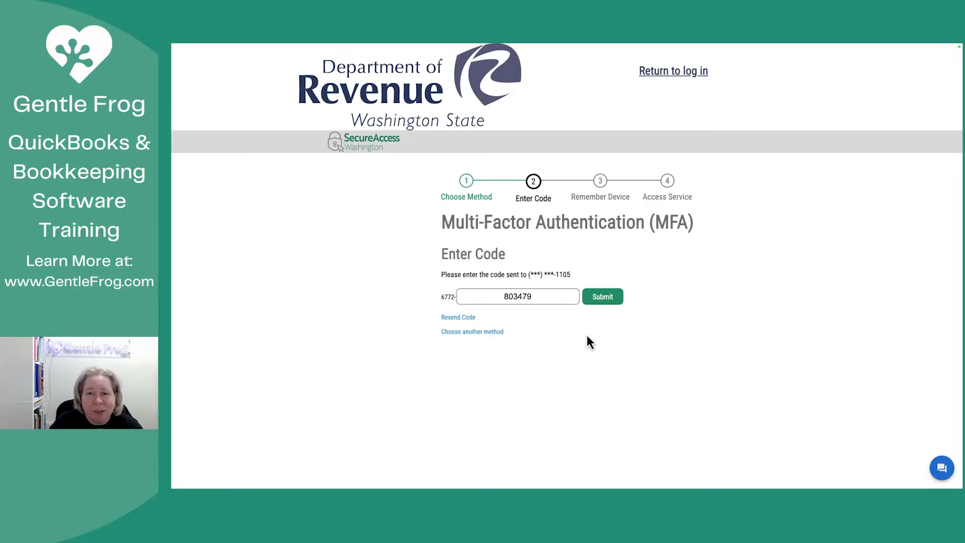
{"action": "left_click", "coordinate": [605, 298]}
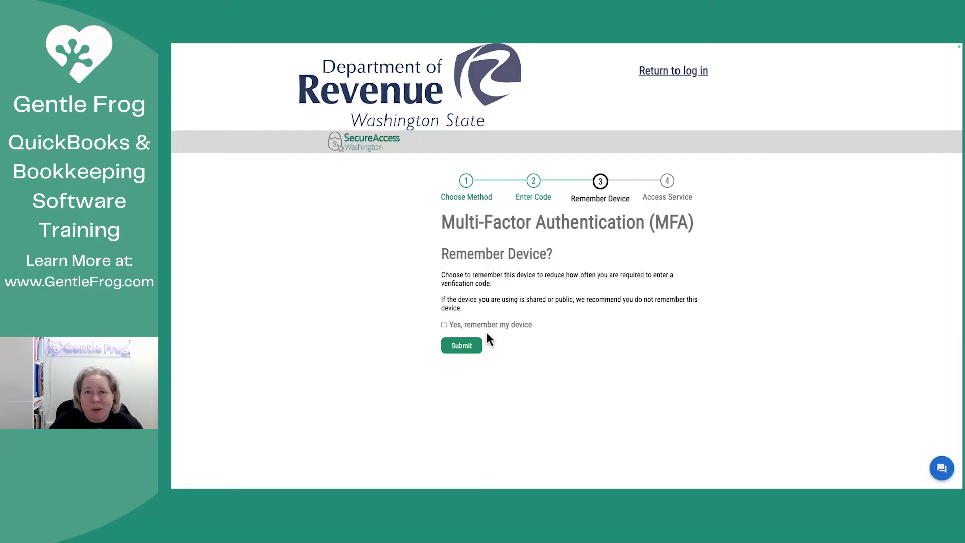
{"action": "left_click", "coordinate": [461, 347]}
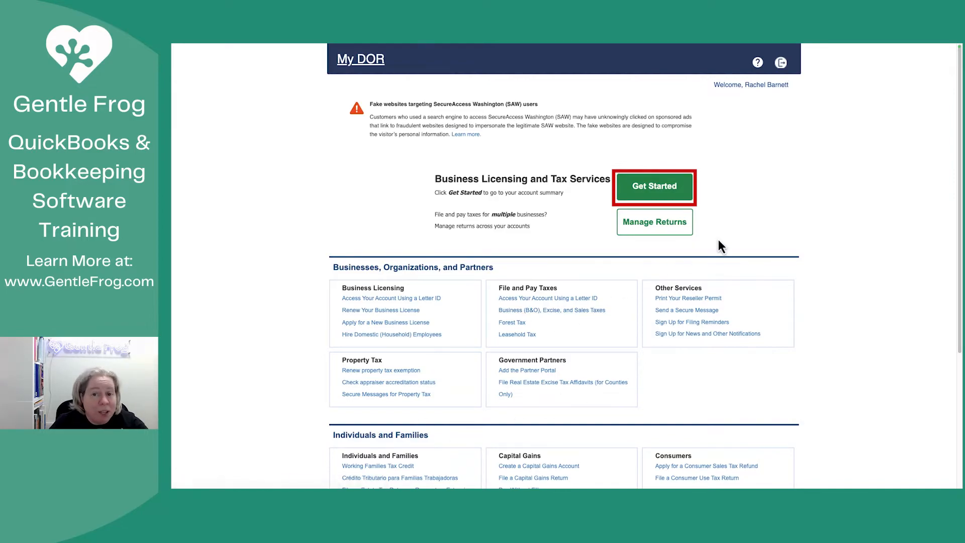
Go to the Business Licensing and Tax Services account summary and open the GENTLE FROG, LLC account.
{"action": "left_click", "coordinate": [665, 195]}
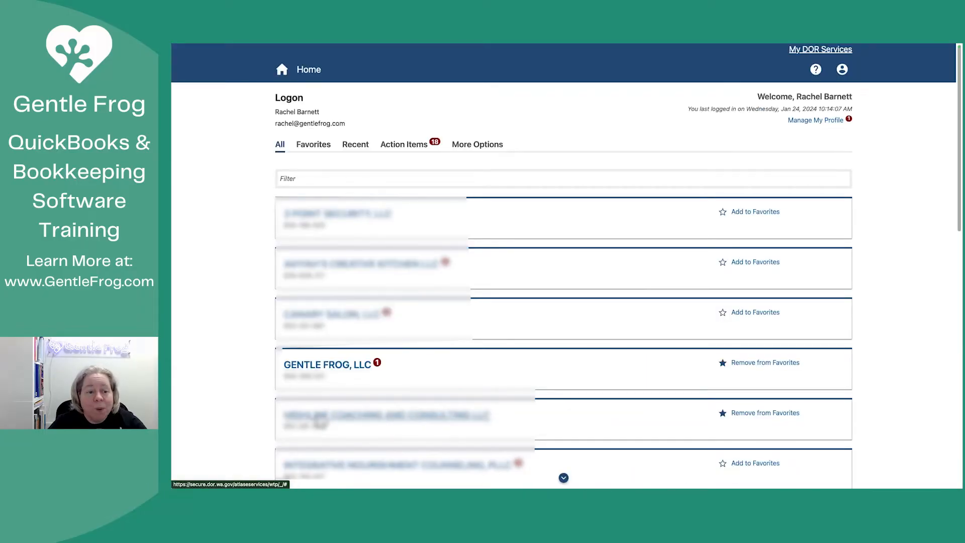
{"action": "left_click", "coordinate": [317, 366]}
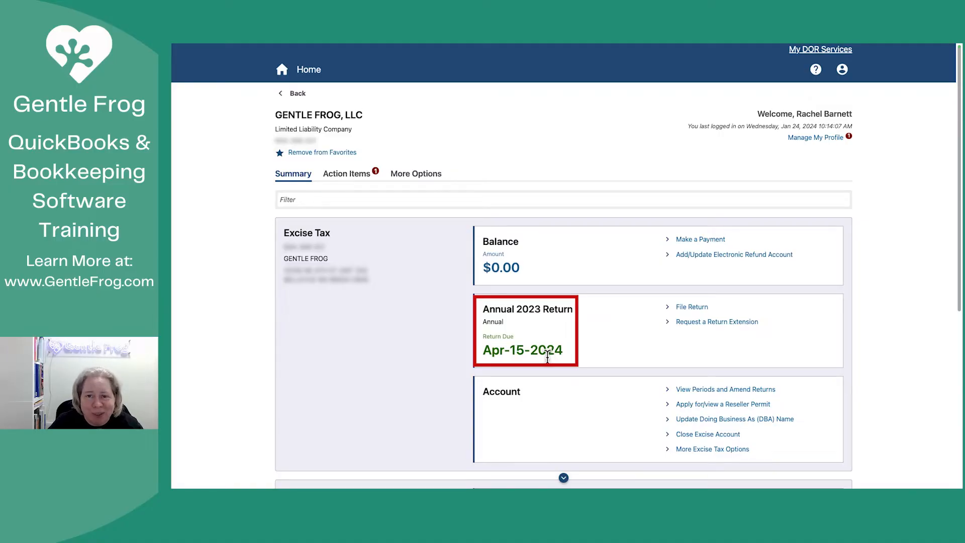
Review the company's action items, then the excise tax and business license options in its account summary.
{"action": "left_click", "coordinate": [346, 182]}
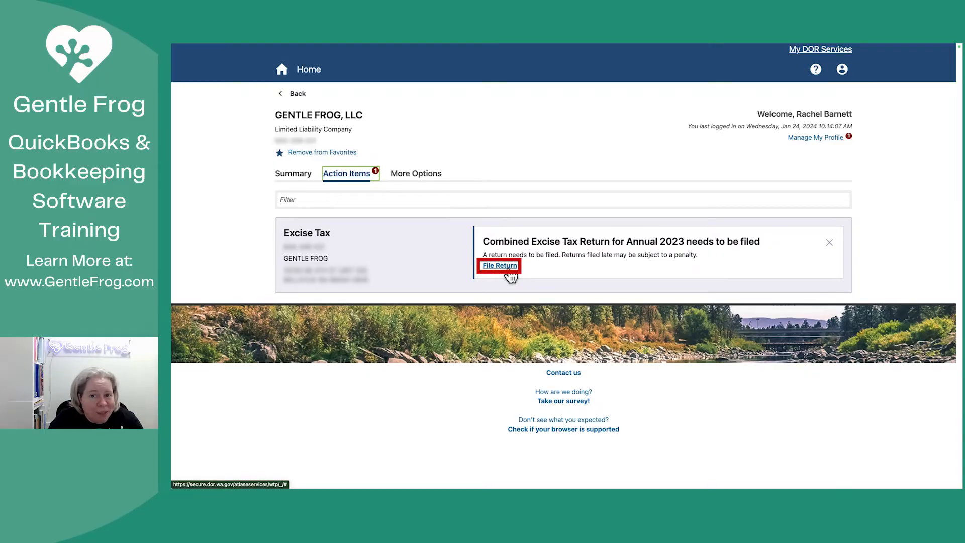
{"action": "left_click", "coordinate": [297, 178]}
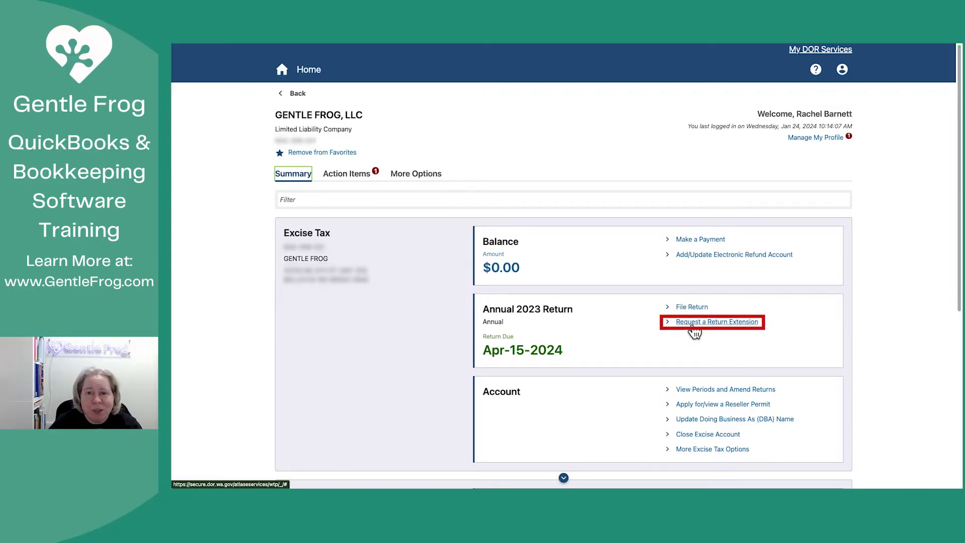
{"action": "left_click", "coordinate": [668, 392]}
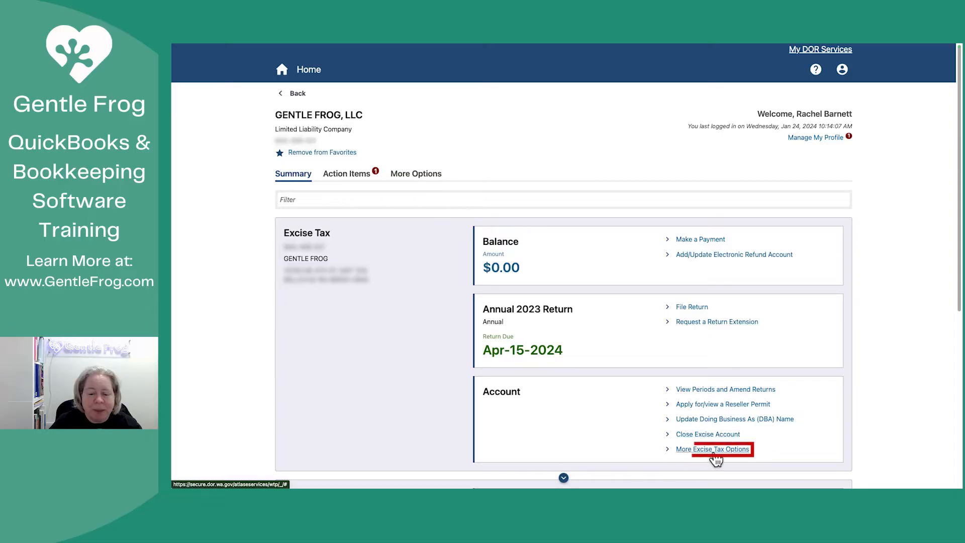
{"action": "scroll", "coordinate": [524, 435], "scroll_direction": "down", "scroll_amount": 1}
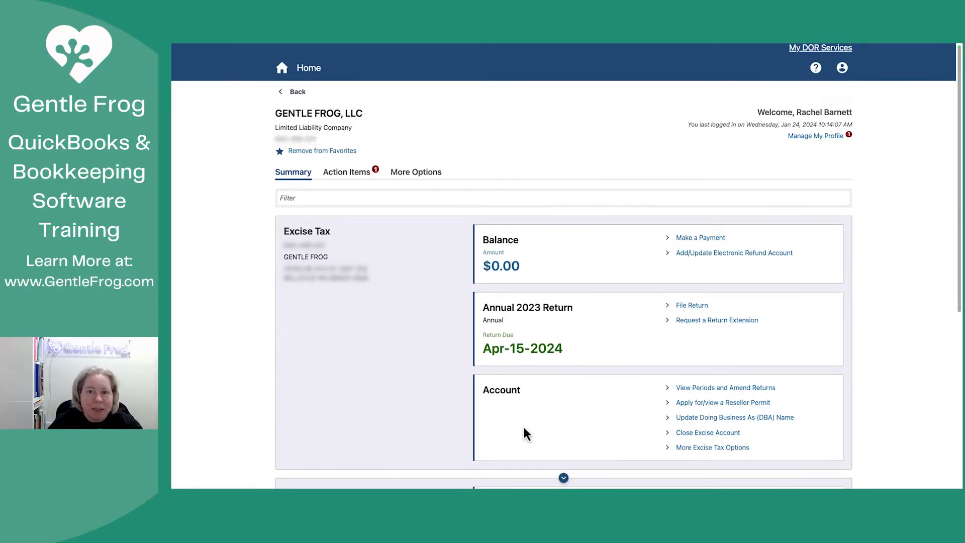
{"action": "scroll", "coordinate": [524, 435], "scroll_direction": "down", "scroll_amount": 5}
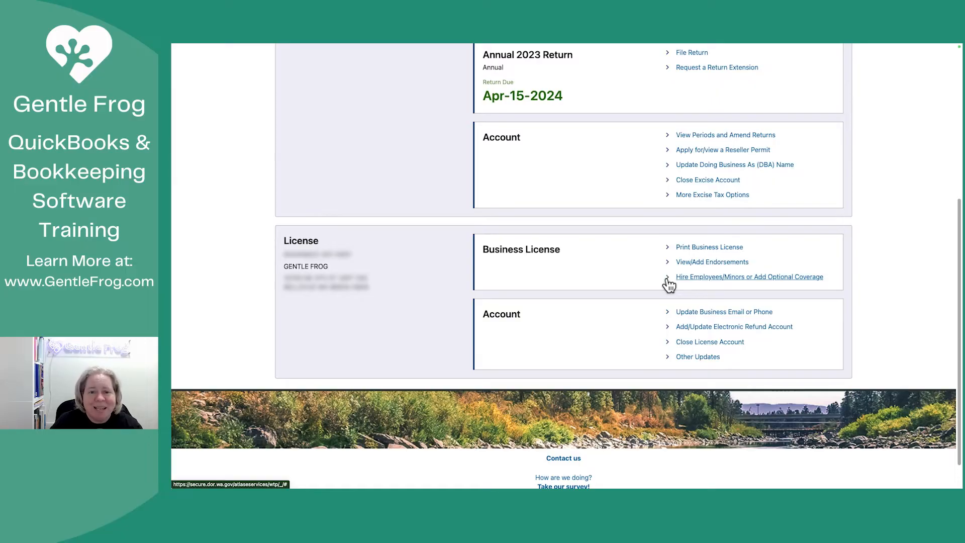
Start filing the Annual 2023 excise return, keeping only the Service and Other Activities (less than $50,000 a year) tax classification.
{"action": "left_click", "coordinate": [689, 54]}
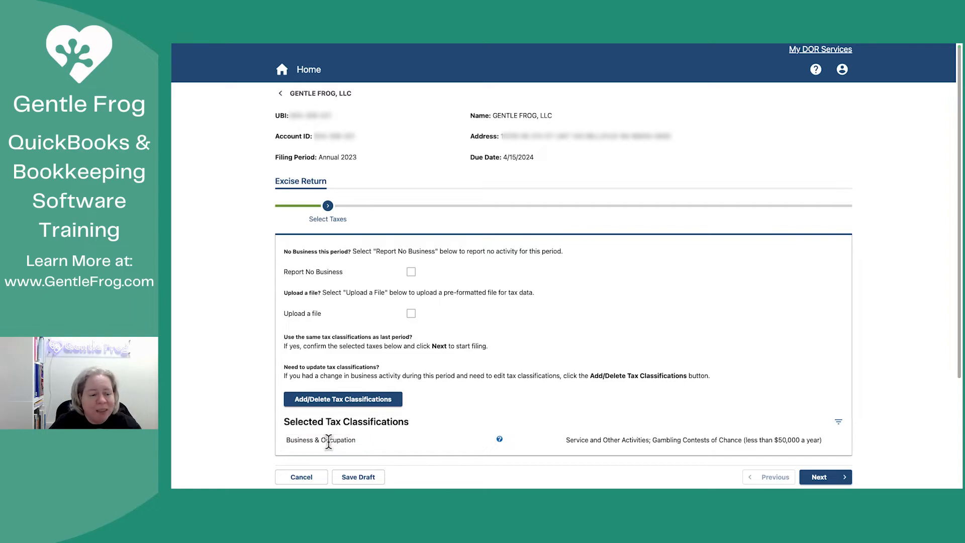
{"action": "left_click", "coordinate": [354, 405]}
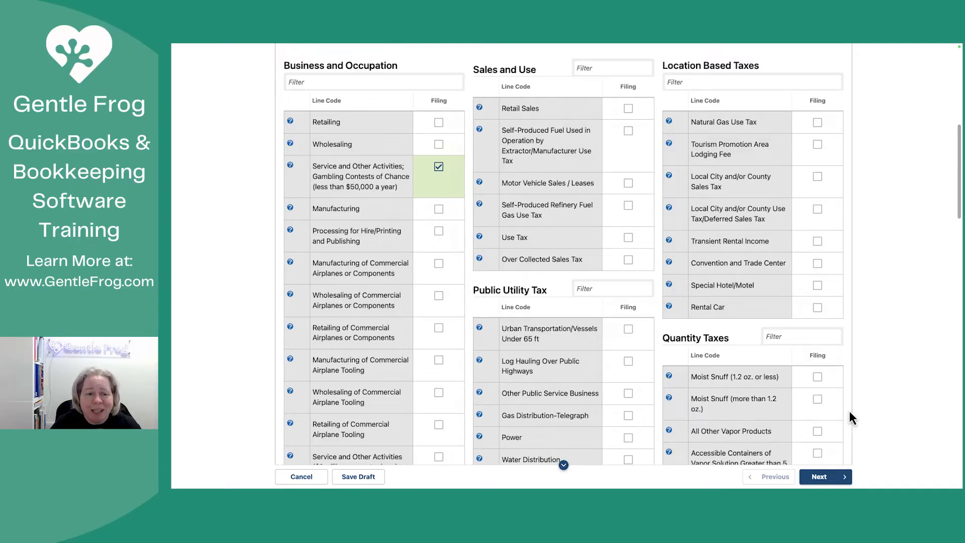
{"action": "left_click", "coordinate": [828, 479]}
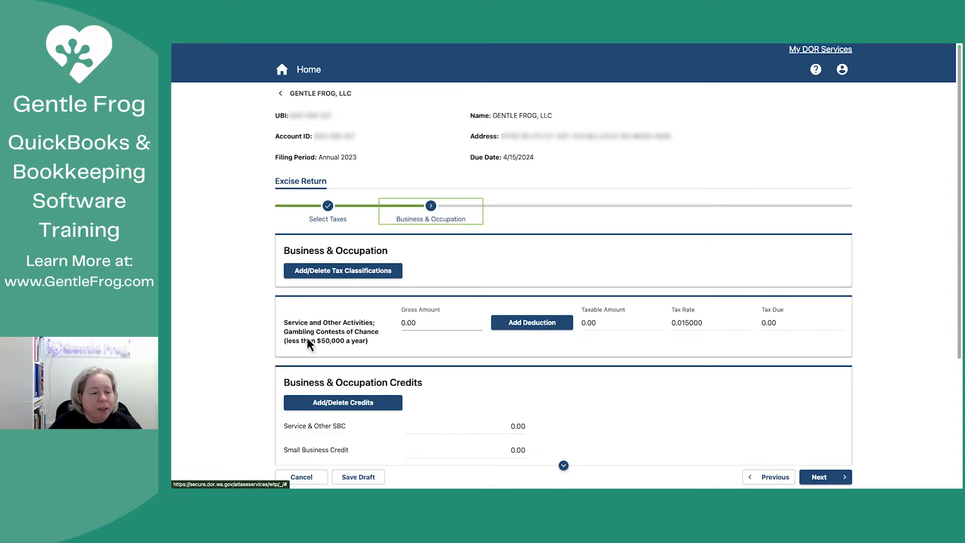
Set the gross amount for Service and Other Activities; Gambling Contests of Chance (less than $50,000 a year) to 100,000.
{"action": "left_click_drag", "start_coordinate": [284, 322], "coordinate": [368, 341]}
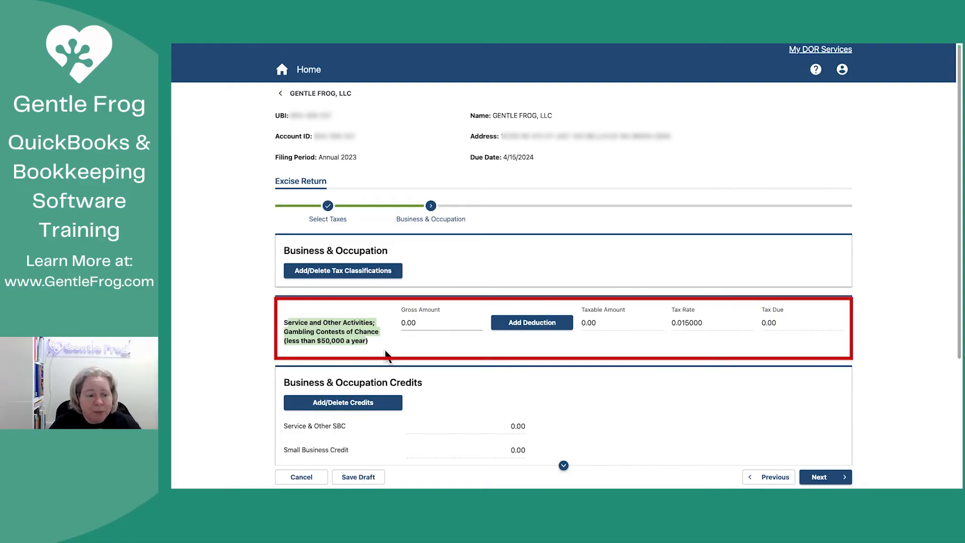
{"action": "left_click", "coordinate": [386, 356]}
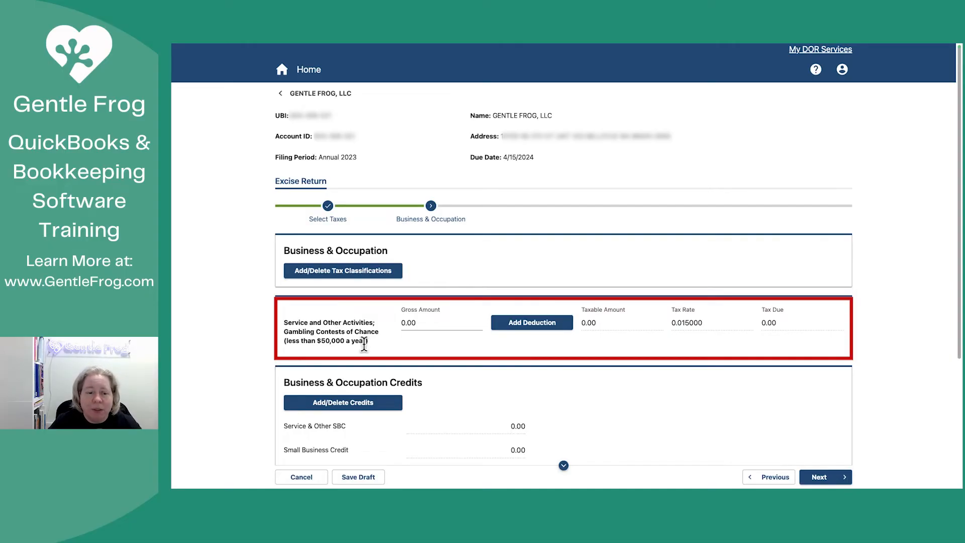
{"action": "left_click", "coordinate": [410, 324]}
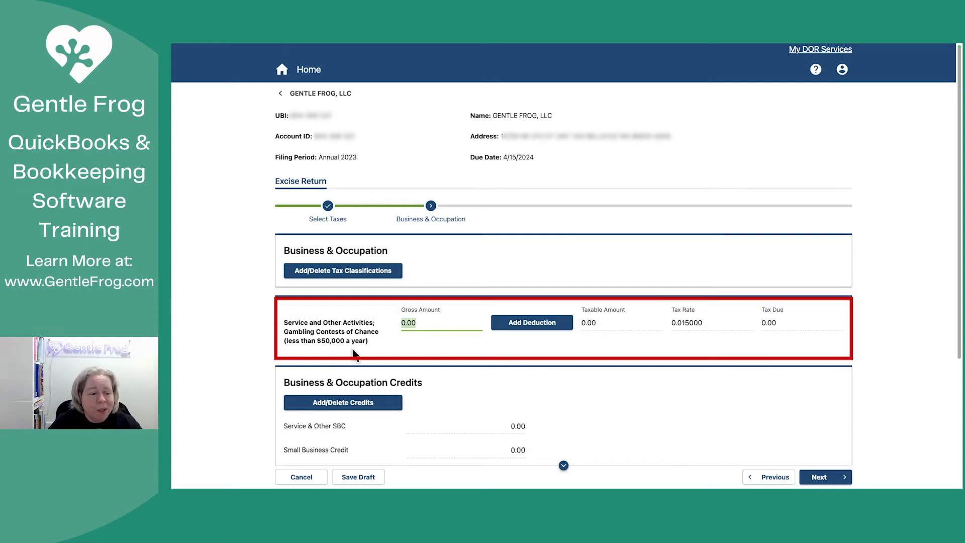
{"action": "left_click_drag", "start_coordinate": [352, 349], "coordinate": [306, 329]}
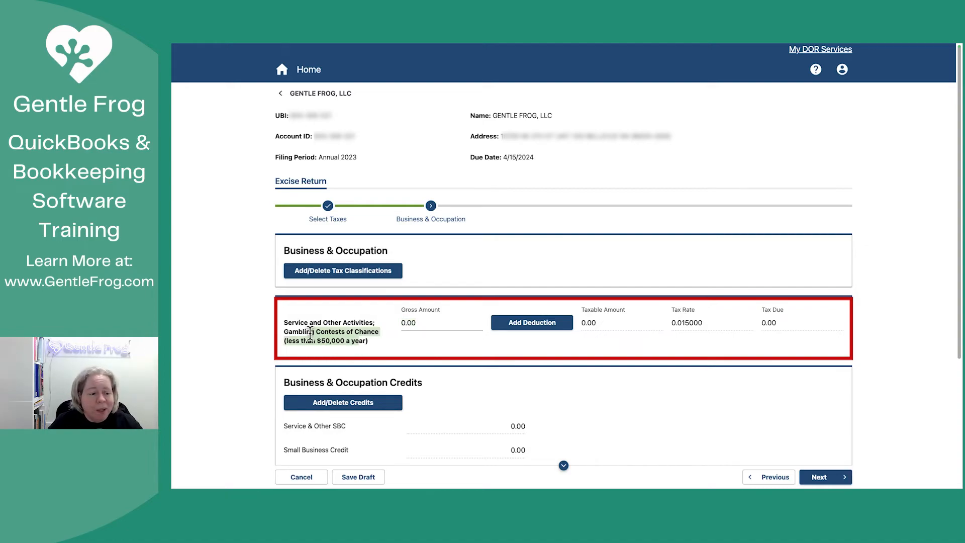
{"action": "left_click", "coordinate": [369, 352]}
{"action": "left_click", "coordinate": [409, 326]}
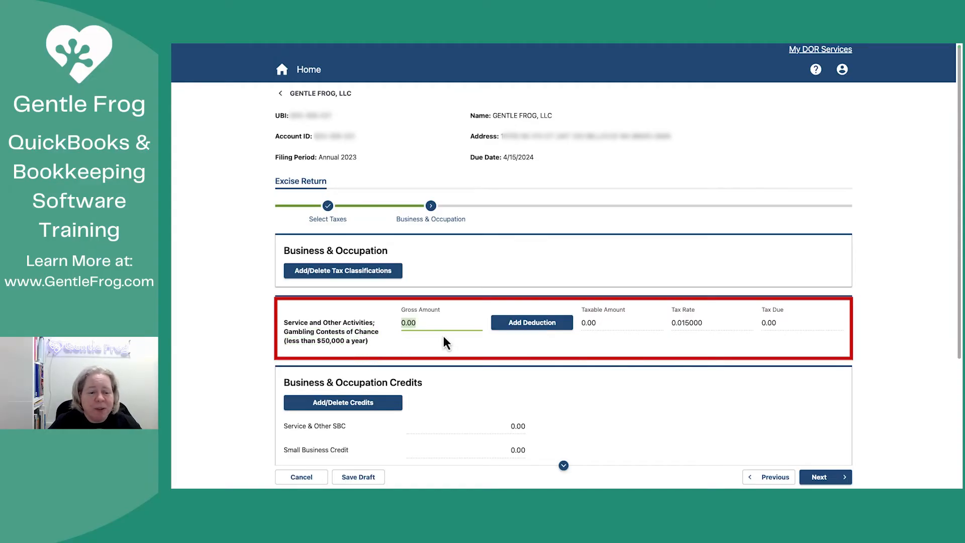
{"action": "type", "text": "100000"}
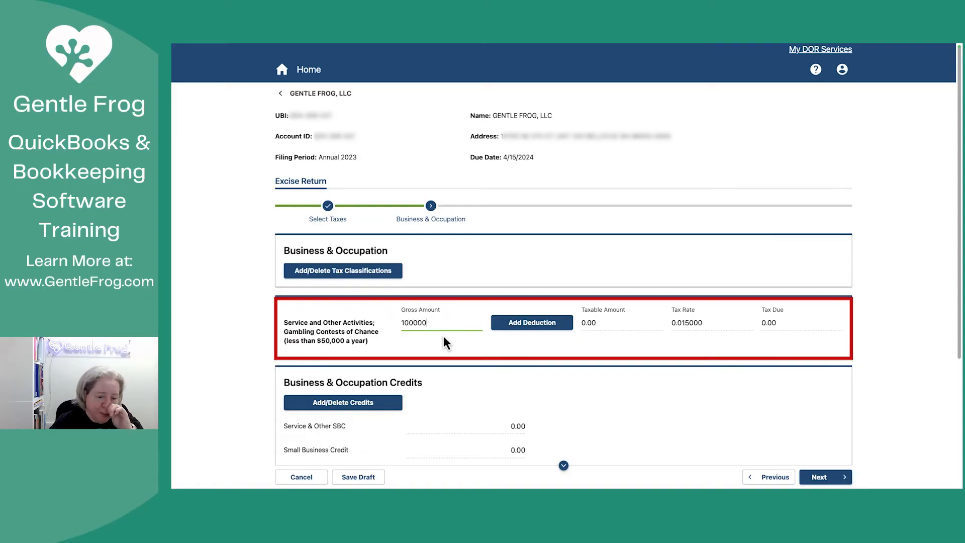
{"action": "key", "text": "Tab"}
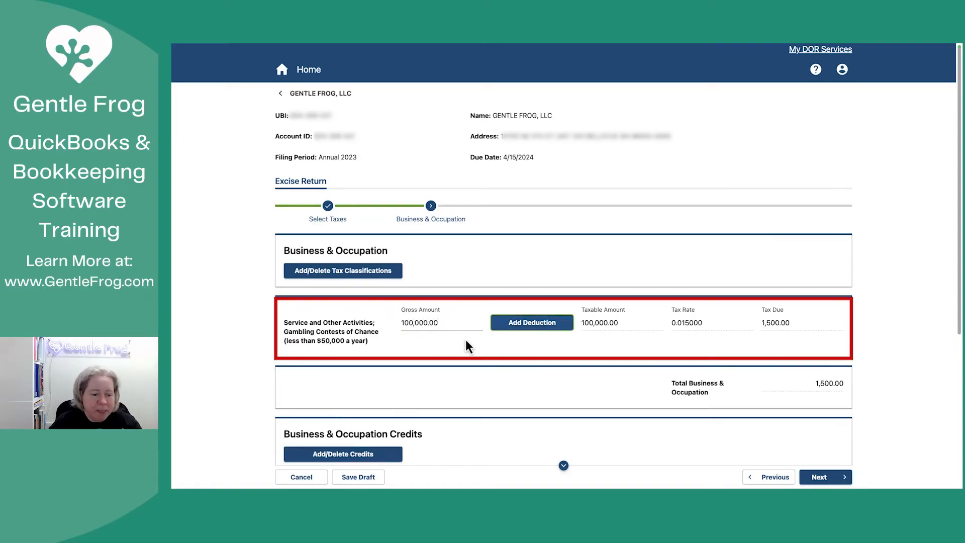
Examine the deductions available for Service and Other Activities and close the list without selecting any.
{"action": "left_click", "coordinate": [536, 330]}
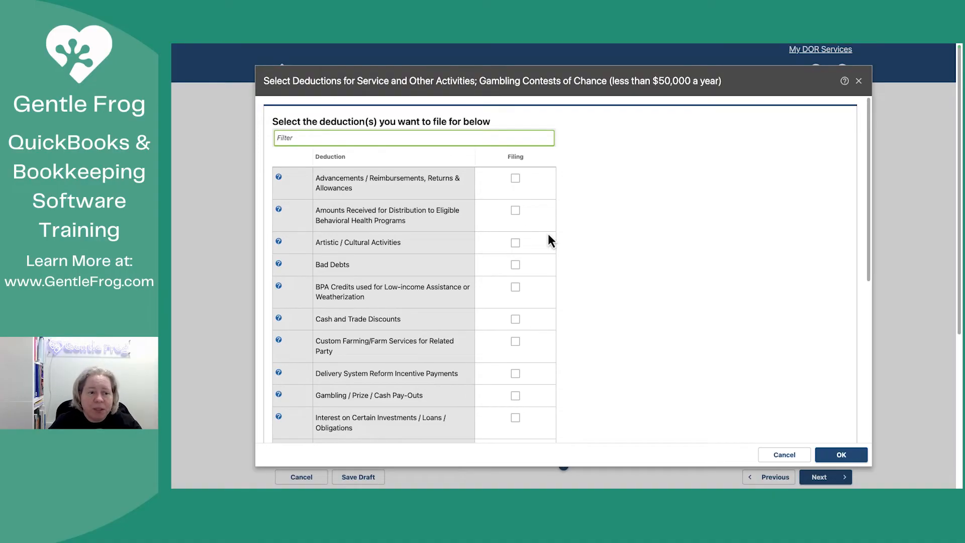
{"action": "scroll", "coordinate": [583, 252], "scroll_direction": "down", "scroll_amount": 1}
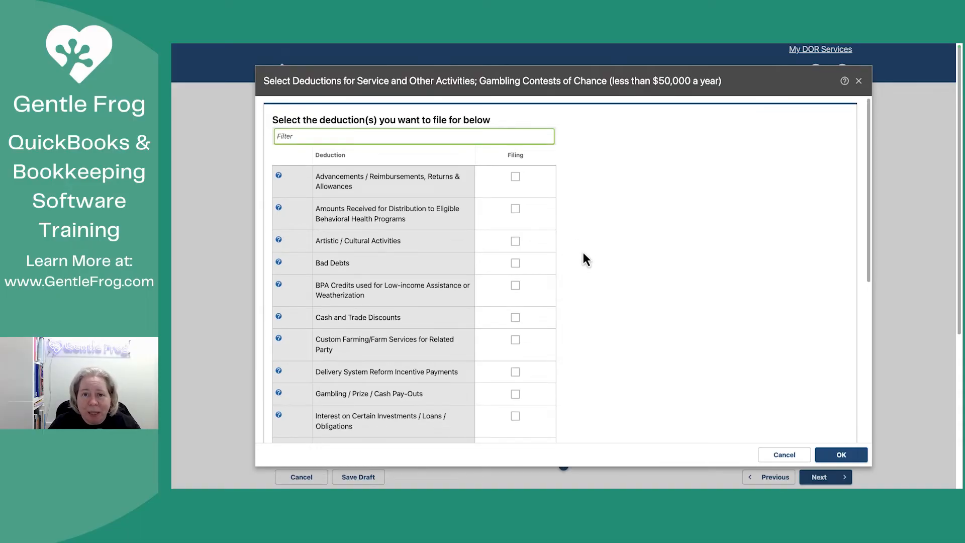
{"action": "scroll", "coordinate": [583, 253], "scroll_direction": "down", "scroll_amount": 1}
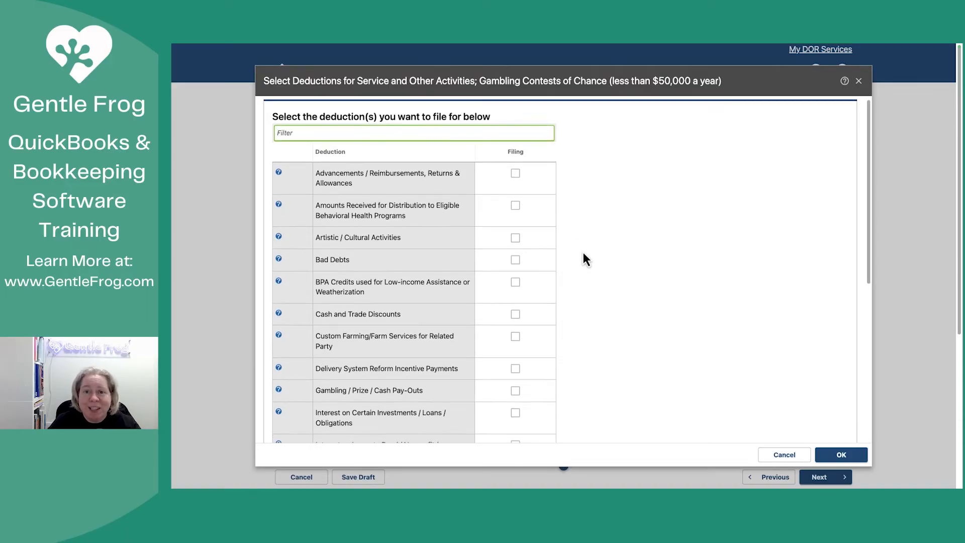
{"action": "scroll", "coordinate": [584, 252], "scroll_direction": "down", "scroll_amount": 3}
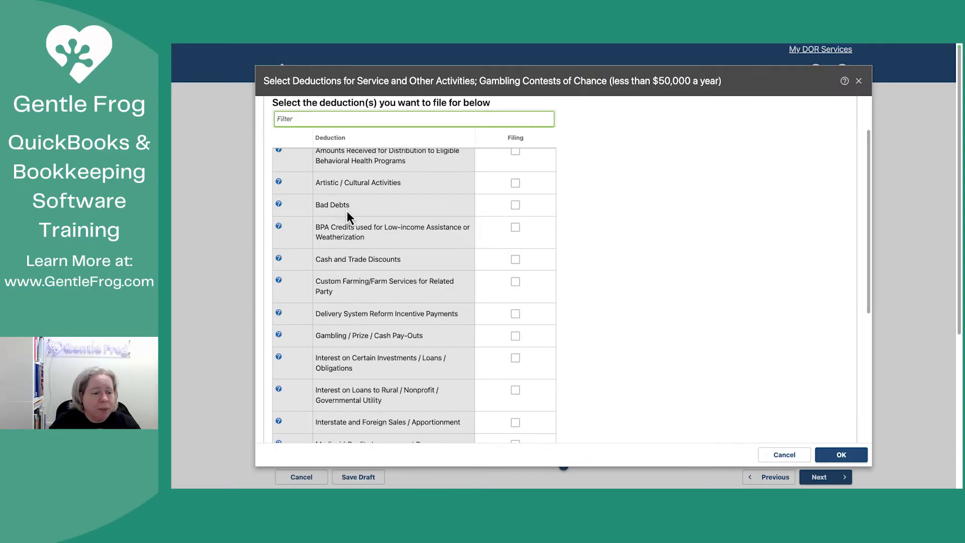
{"action": "scroll", "coordinate": [430, 299], "scroll_direction": "down", "scroll_amount": 3}
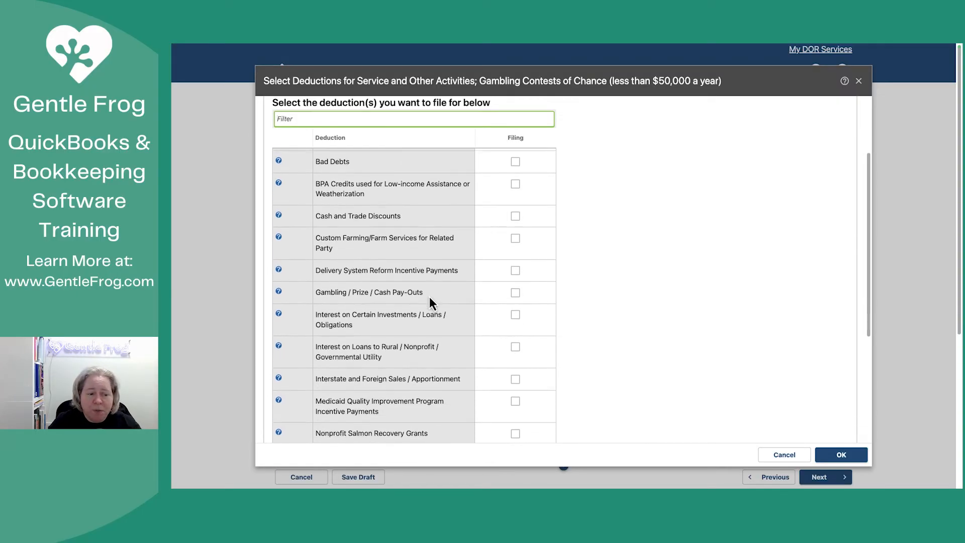
{"action": "scroll", "coordinate": [430, 299], "scroll_direction": "down", "scroll_amount": 5}
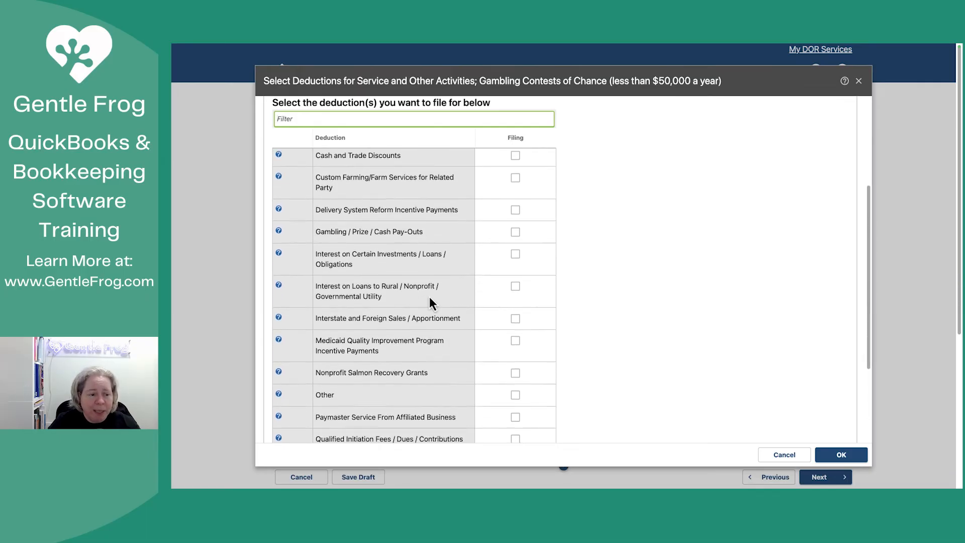
{"action": "scroll", "coordinate": [438, 315], "scroll_direction": "down", "scroll_amount": 3}
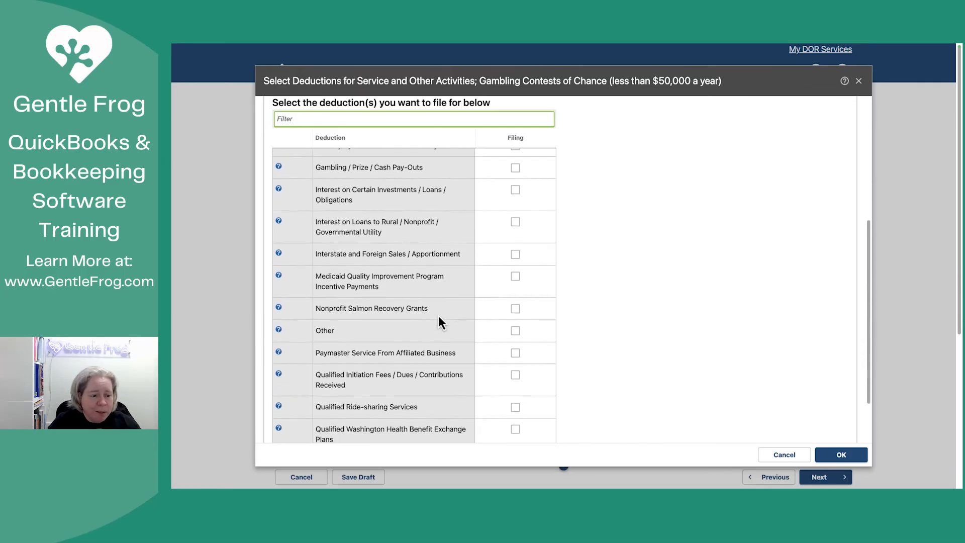
{"action": "scroll", "coordinate": [438, 321], "scroll_direction": "down", "scroll_amount": 2}
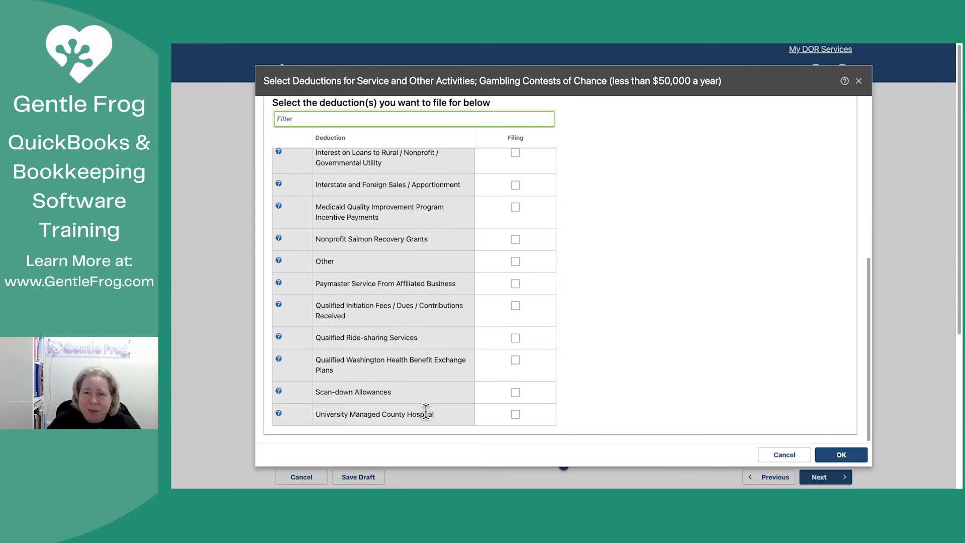
{"action": "left_click", "coordinate": [279, 284]}
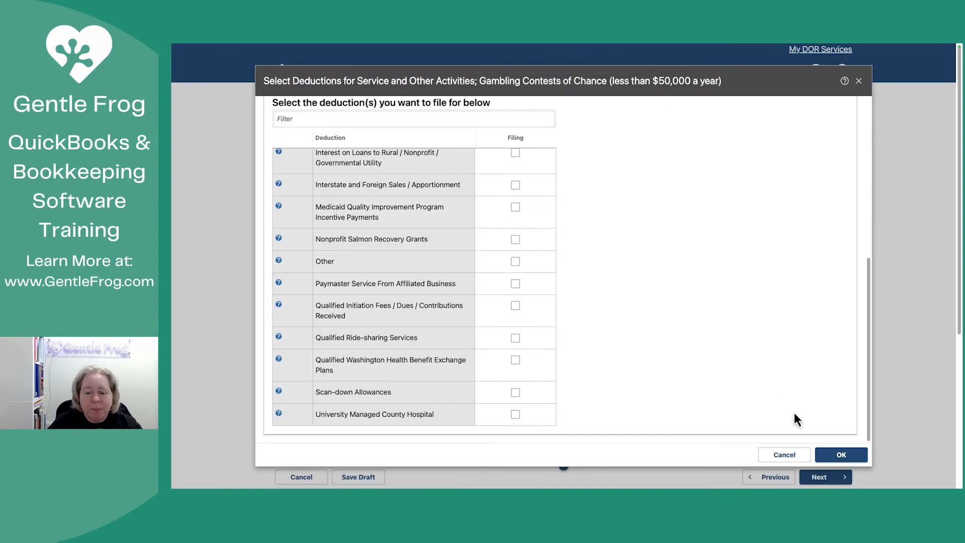
{"action": "left_click", "coordinate": [842, 454]}
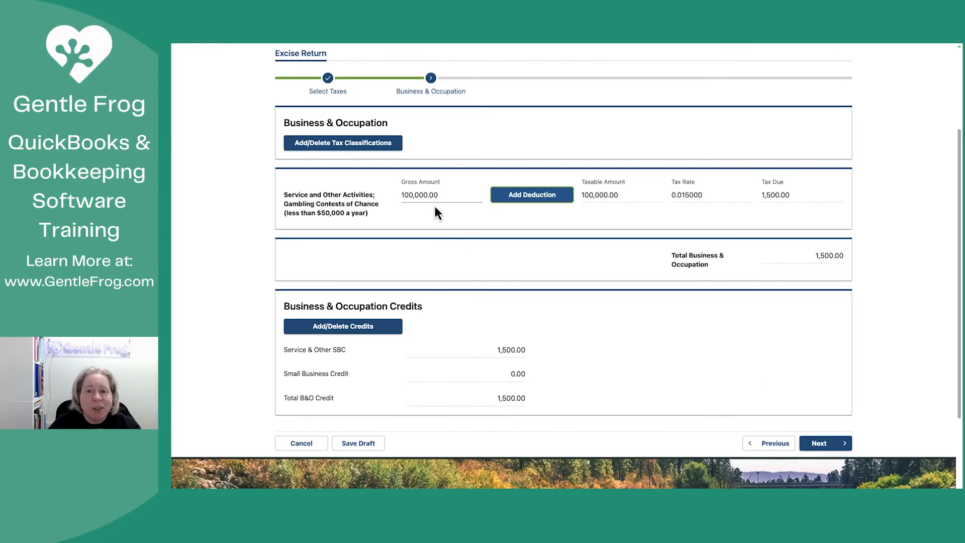
Check the reported gross amount against the Service & Other SBC credit under Business & Occupation Credits.
{"action": "left_click_drag", "start_coordinate": [401, 195], "coordinate": [444, 196]}
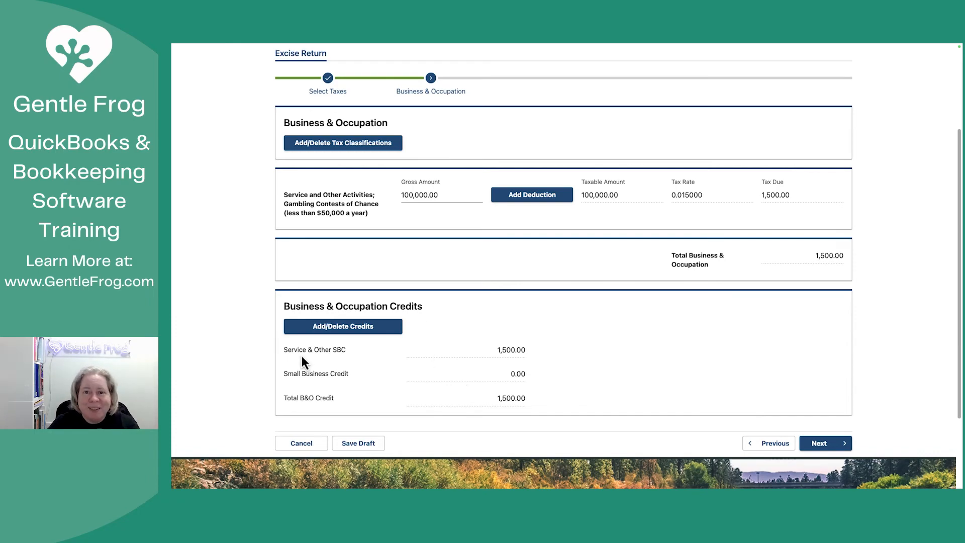
{"action": "left_click_drag", "start_coordinate": [495, 355], "coordinate": [528, 356]}
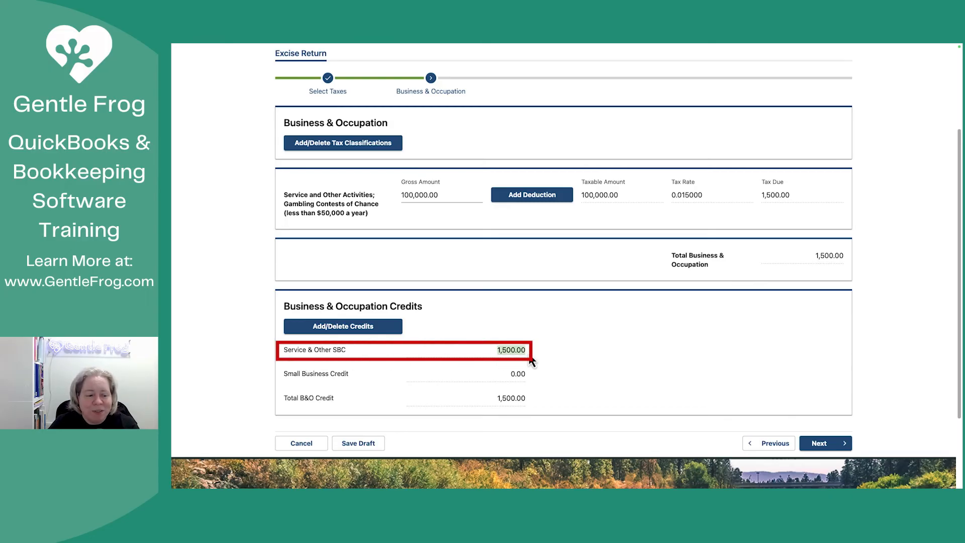
Check the Small Business Credit and Total B&O Credit amounts under Business & Occupation Credits.
{"action": "left_click_drag", "start_coordinate": [310, 376], "coordinate": [356, 378]}
{"action": "left_click_drag", "start_coordinate": [508, 374], "coordinate": [528, 374]}
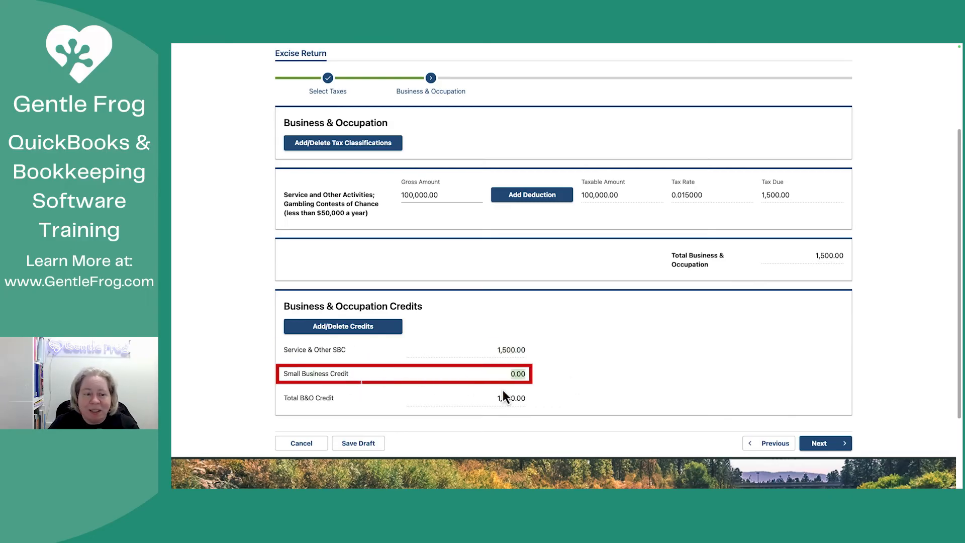
{"action": "left_click_drag", "start_coordinate": [283, 401], "coordinate": [351, 401]}
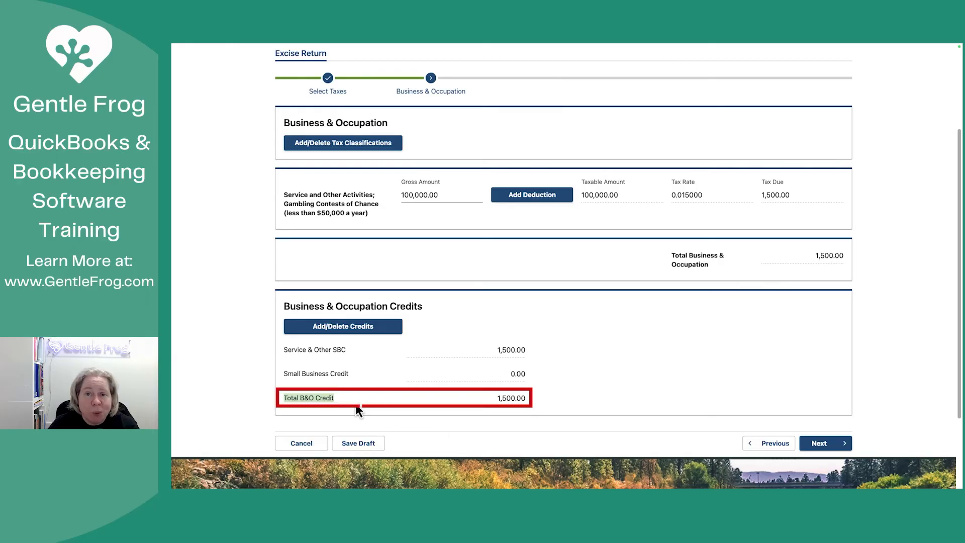
{"action": "left_click_drag", "start_coordinate": [496, 400], "coordinate": [543, 403]}
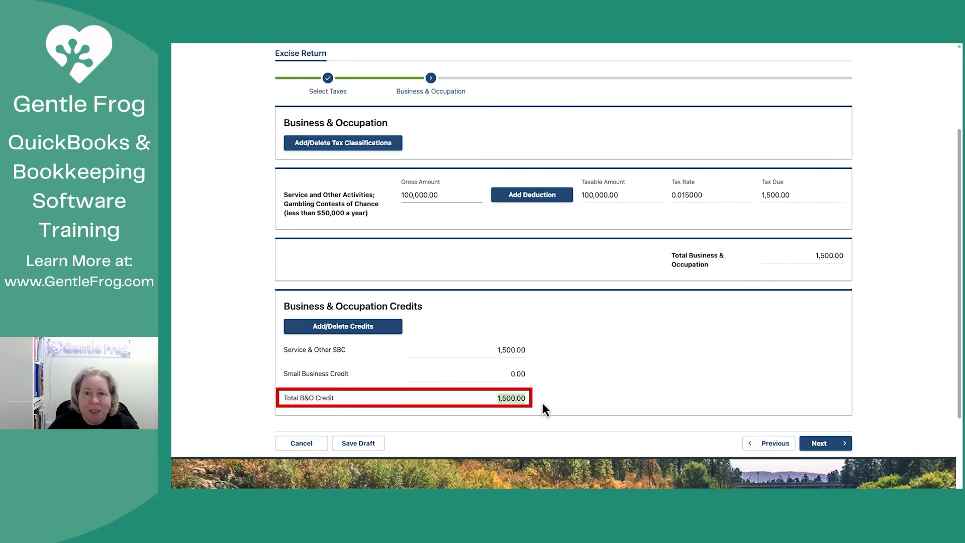
{"action": "left_click", "coordinate": [623, 396]}
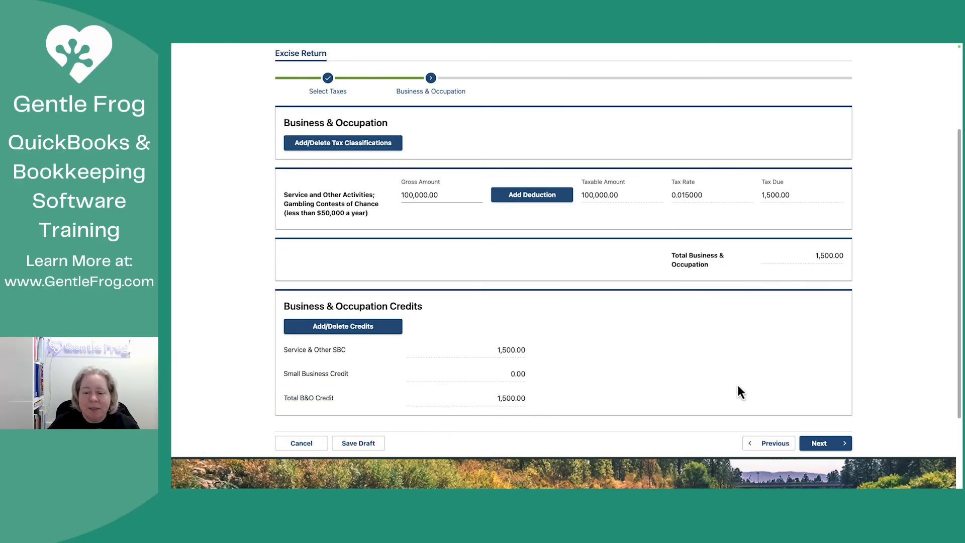
Advance the excise return to its Summary, review the tax and submitter sections, and save the return as a draft.
{"action": "left_click", "coordinate": [821, 445]}
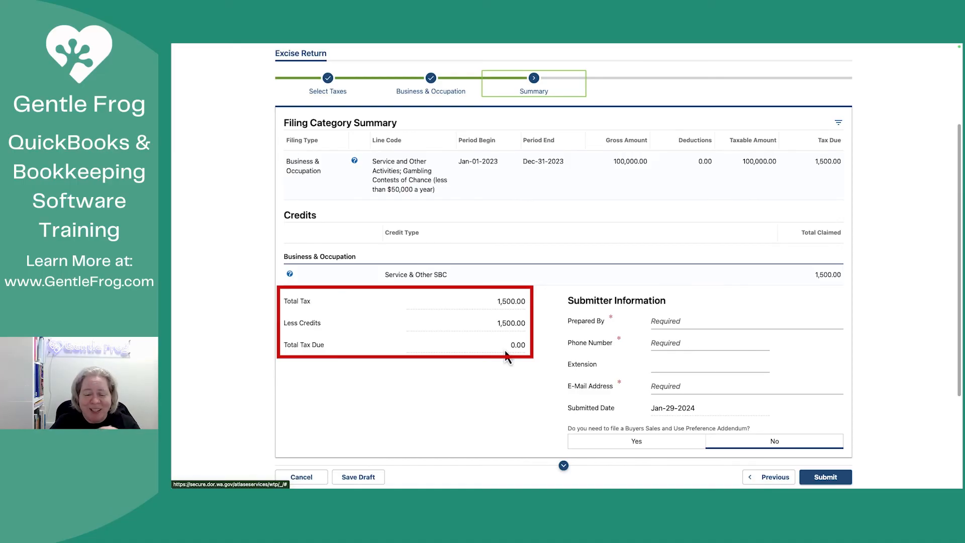
{"action": "scroll", "coordinate": [668, 327], "scroll_direction": "down", "scroll_amount": 1}
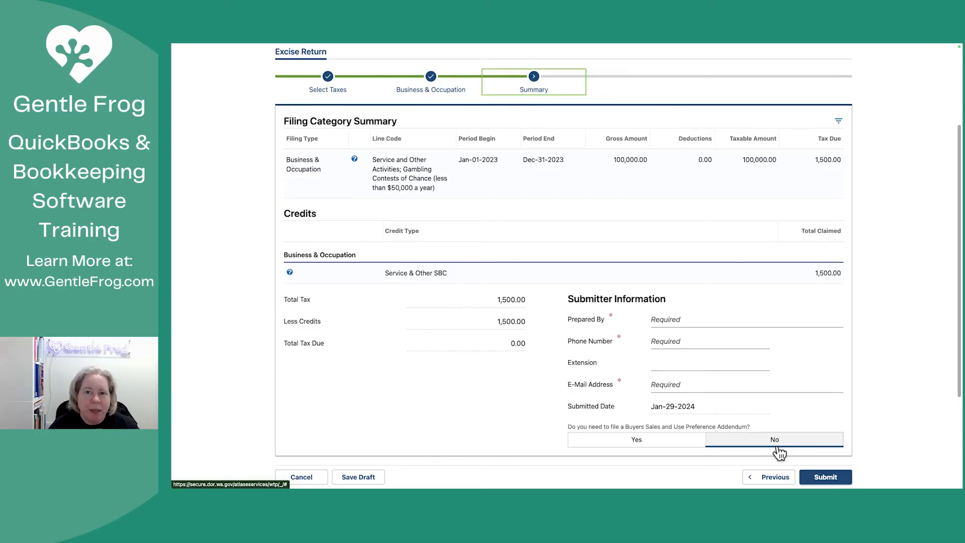
{"action": "left_click", "coordinate": [358, 477]}
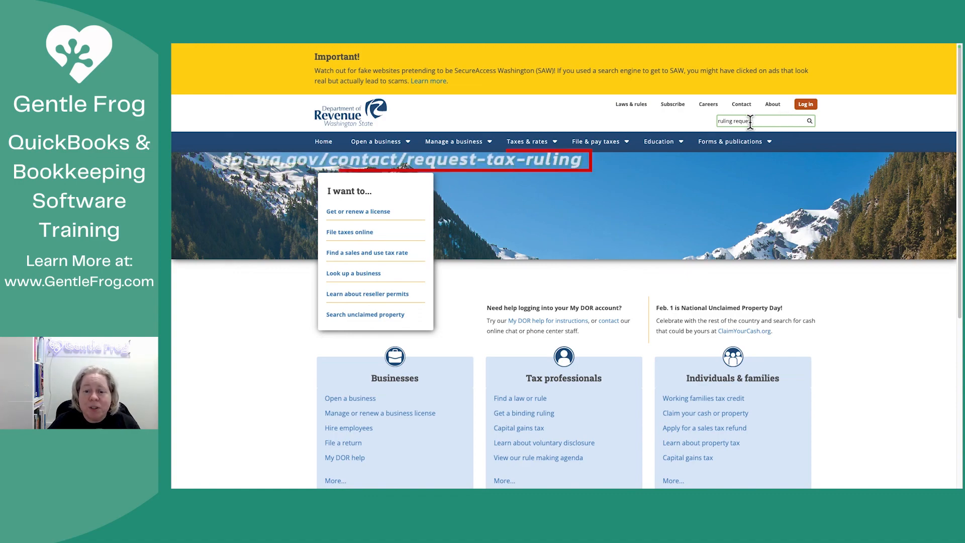
Search the Department of Revenue website for a ruling request and examine the fields of the Request a tax ruling form.
{"action": "left_click", "coordinate": [810, 123]}
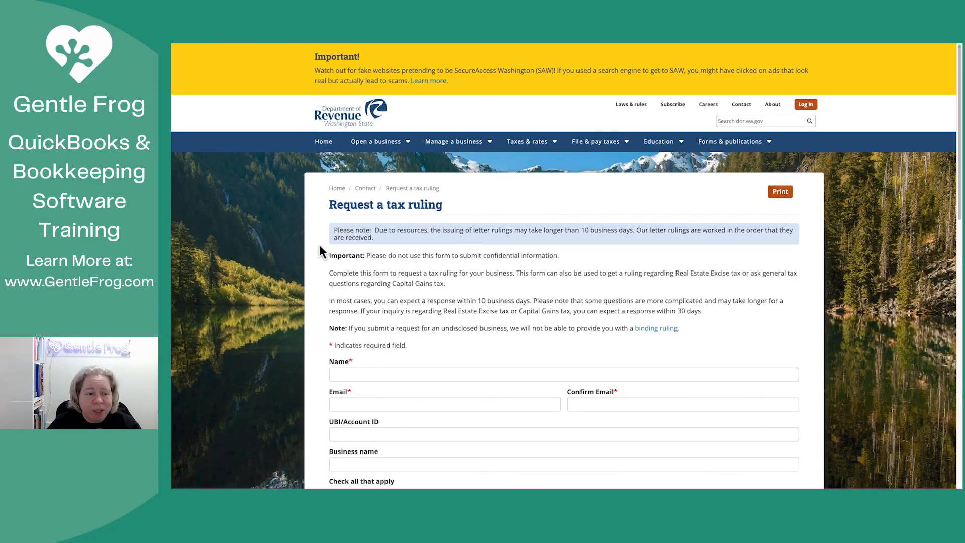
{"action": "scroll", "coordinate": [320, 250], "scroll_direction": "down", "scroll_amount": 3}
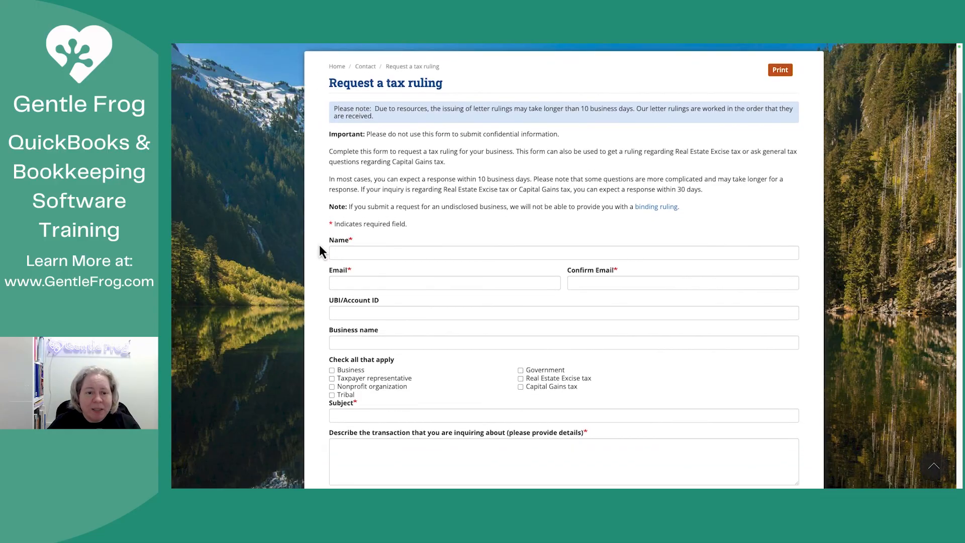
{"action": "scroll", "coordinate": [321, 250], "scroll_direction": "down", "scroll_amount": 2}
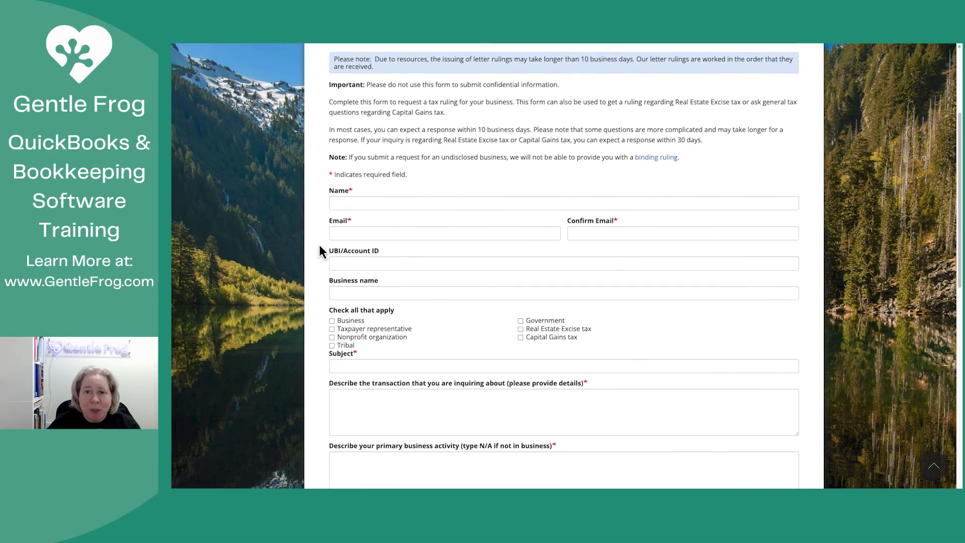
{"action": "scroll", "coordinate": [320, 247], "scroll_direction": "down", "scroll_amount": 5}
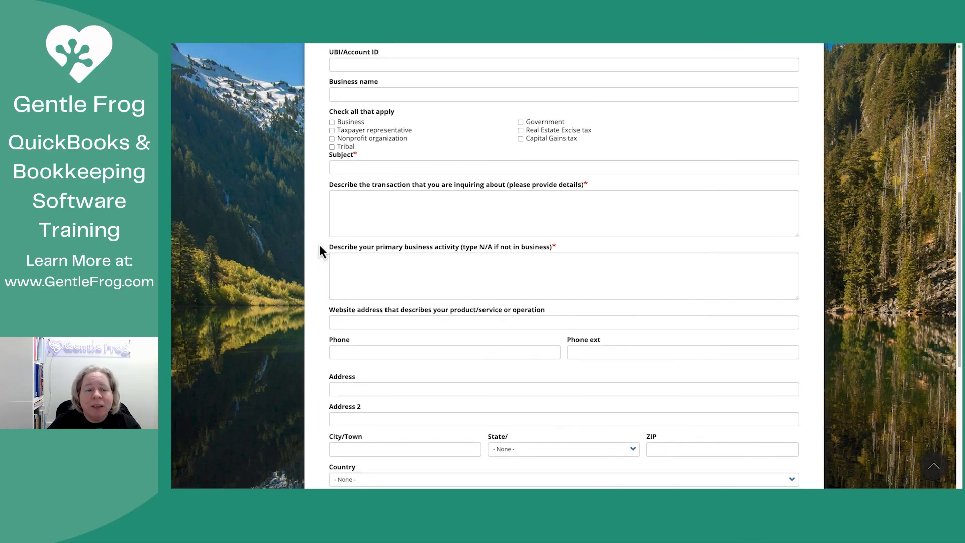
{"action": "scroll", "coordinate": [320, 247], "scroll_direction": "down", "scroll_amount": 3}
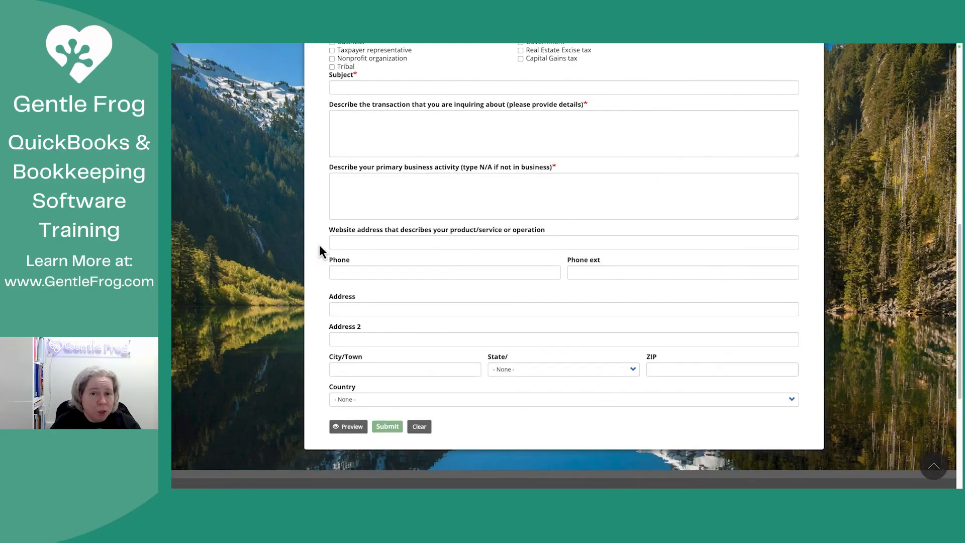